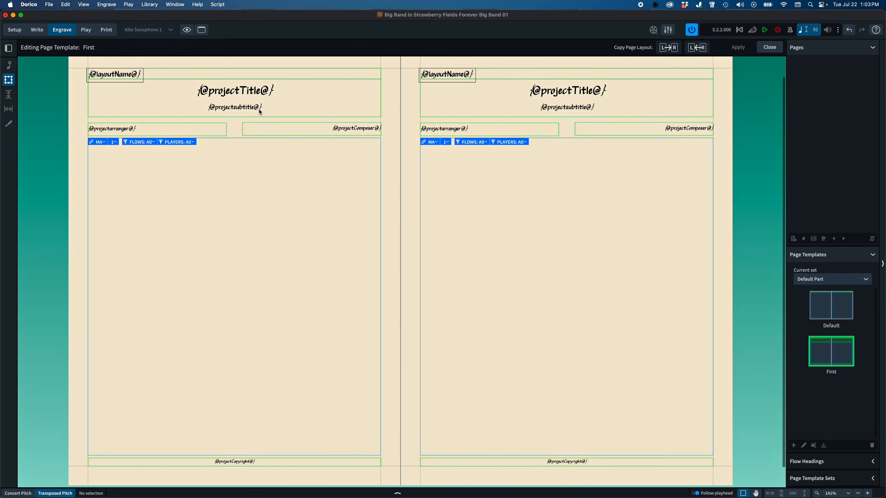
Step: Move the left page's title frame up to overlap the layout name frame and reduce the project title's line spacing
click(255, 82)
drag(255, 116, 259, 110)
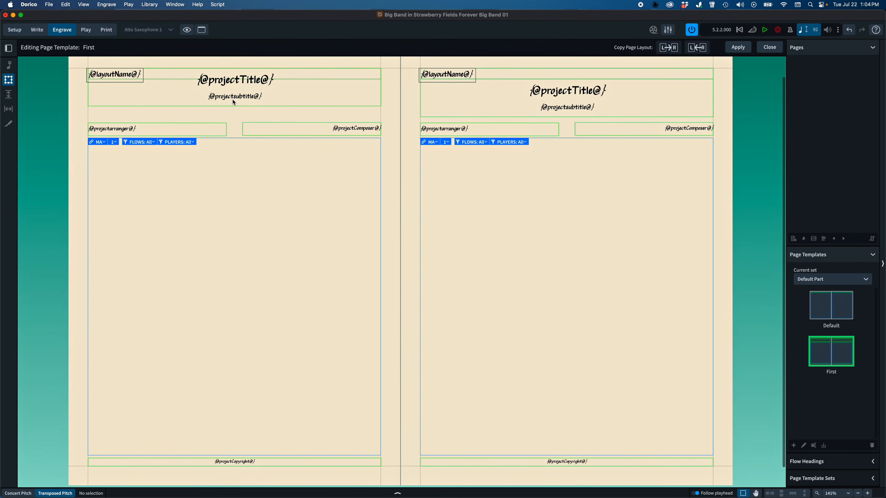
double_click(232, 99)
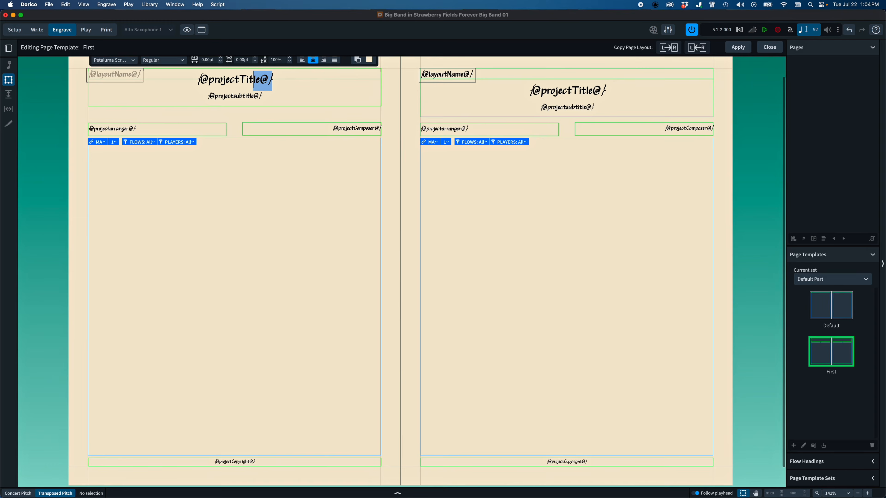
drag(255, 80, 197, 80)
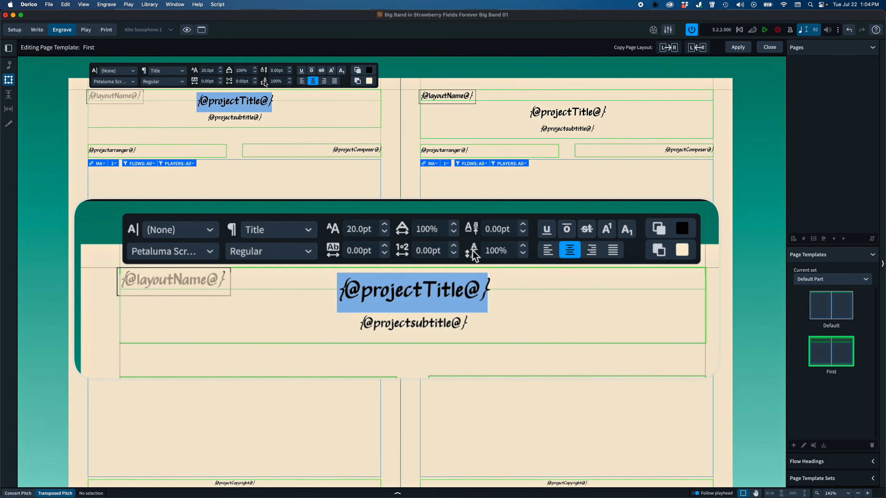
click(290, 84)
click(289, 84)
click(289, 84)
click(290, 84)
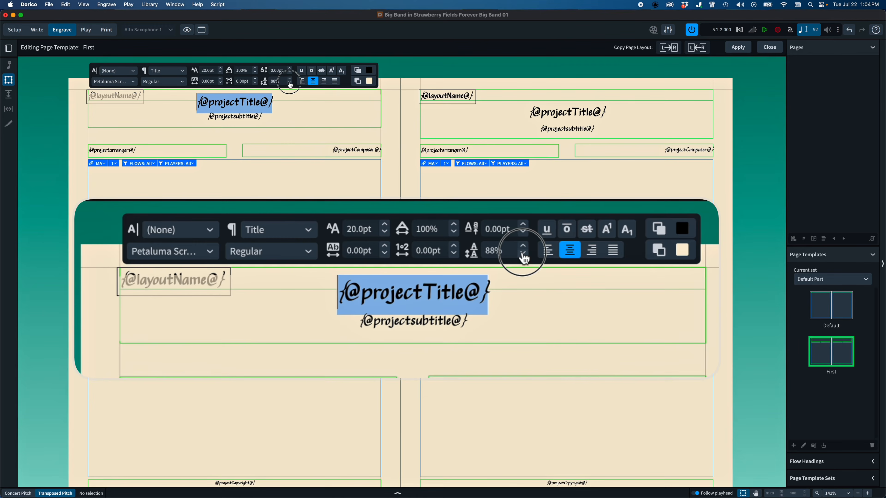
click(290, 84)
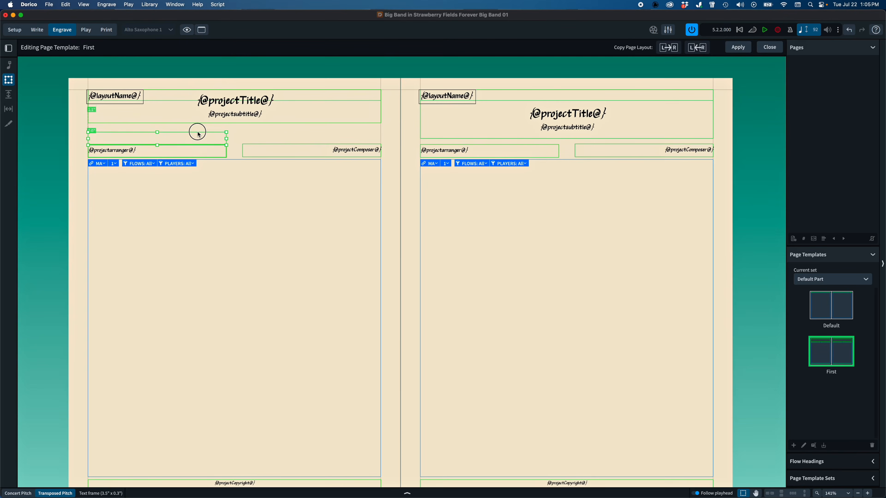
Step: Move the left page's arranger and composer frames up to just beneath the title frame
drag(209, 136, 198, 128)
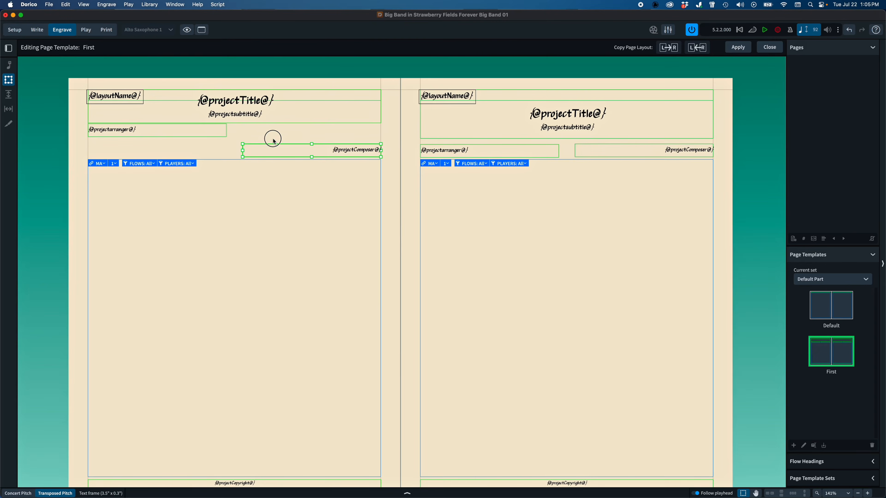
drag(274, 141, 273, 120)
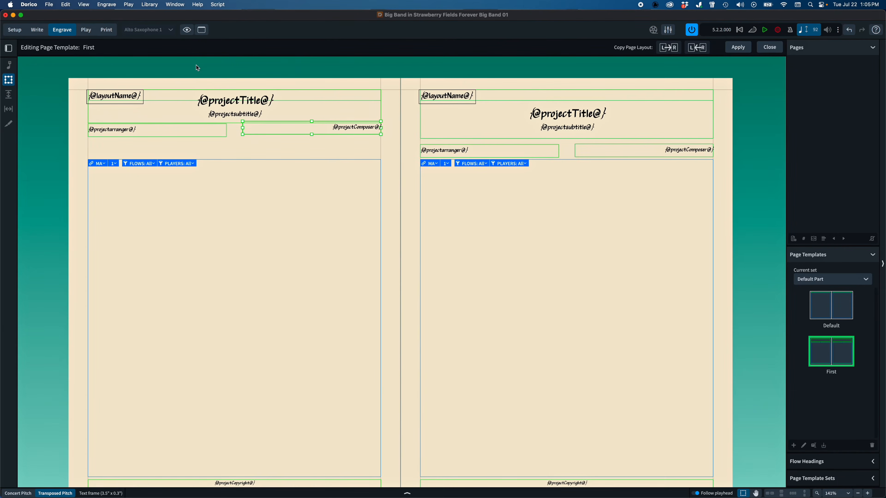
Step: Show the rulers and align the left page's composer frame level with the arranger frame
click(187, 31)
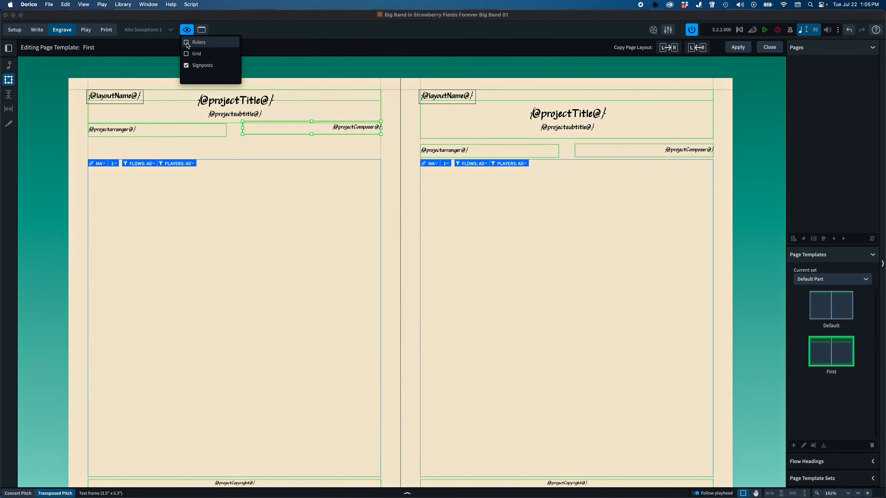
click(188, 43)
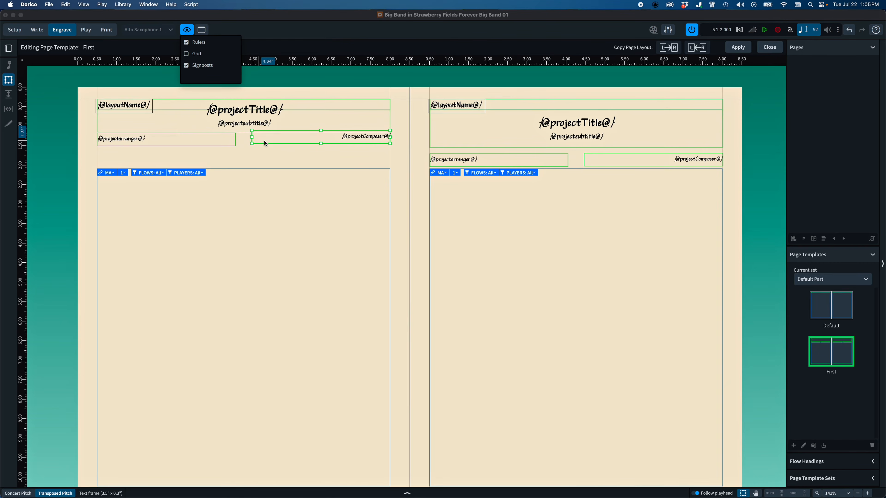
mouse_move(274, 130)
mouse_down()
mouse_move(275, 140)
mouse_move(274, 131)
mouse_up()
click(264, 156)
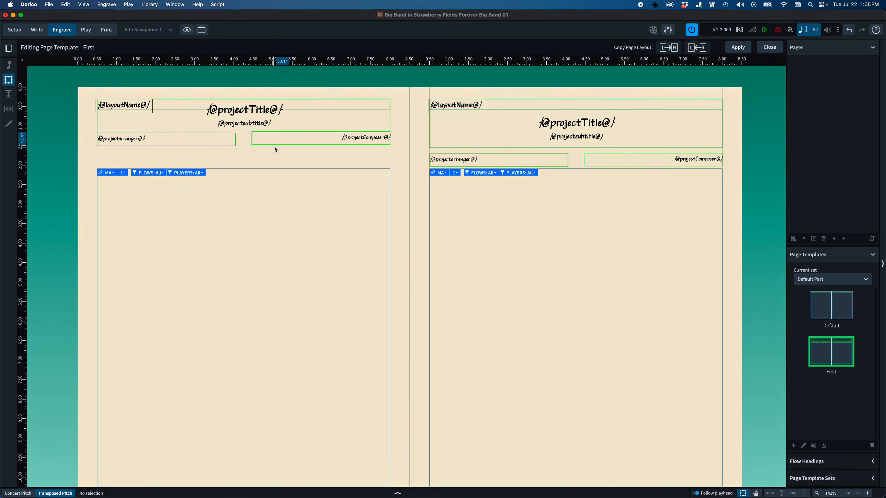
click(275, 145)
drag(276, 144, 278, 148)
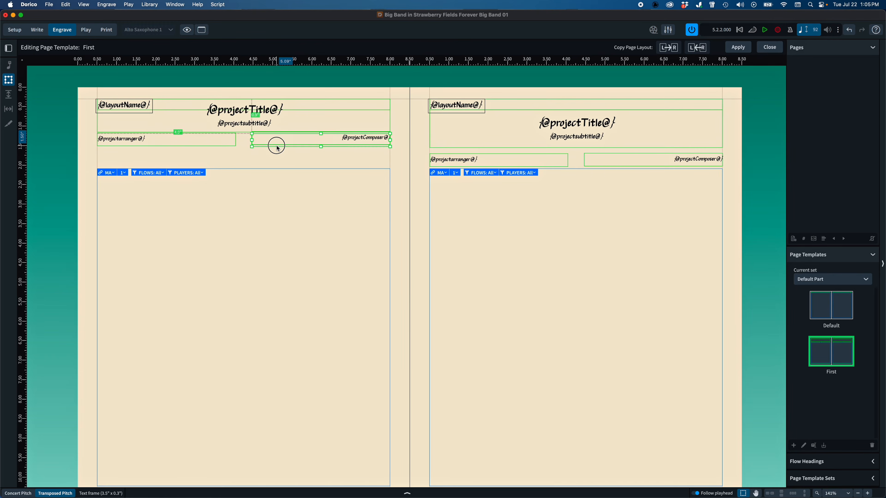
drag(277, 146, 277, 145)
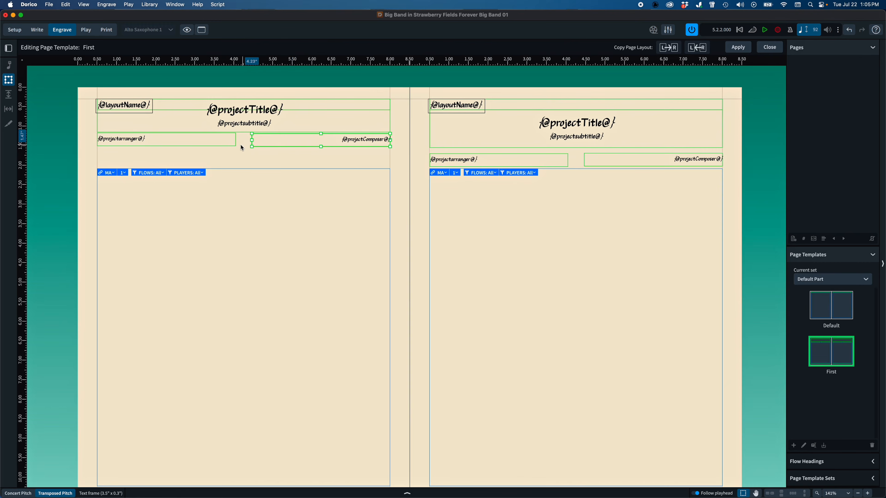
Step: Fine-tune the arranger and composer frames below the title frame to a matching height of about 0.3 in
click(224, 147)
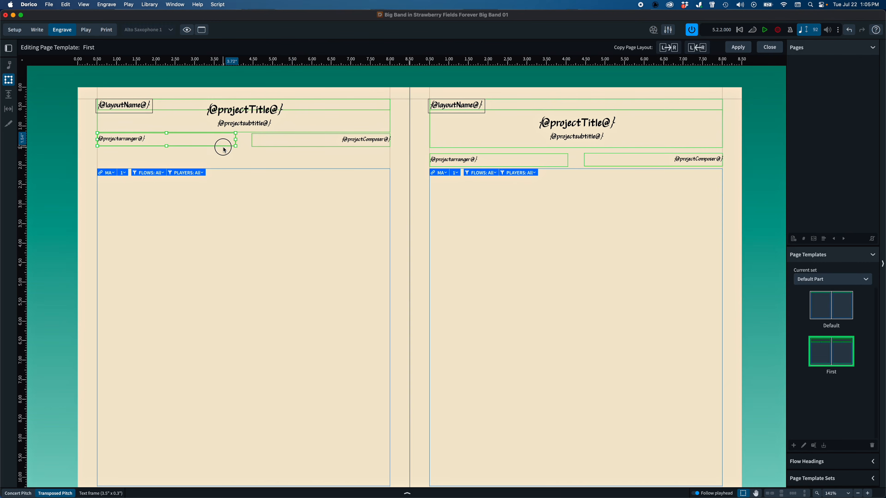
drag(223, 151, 224, 148)
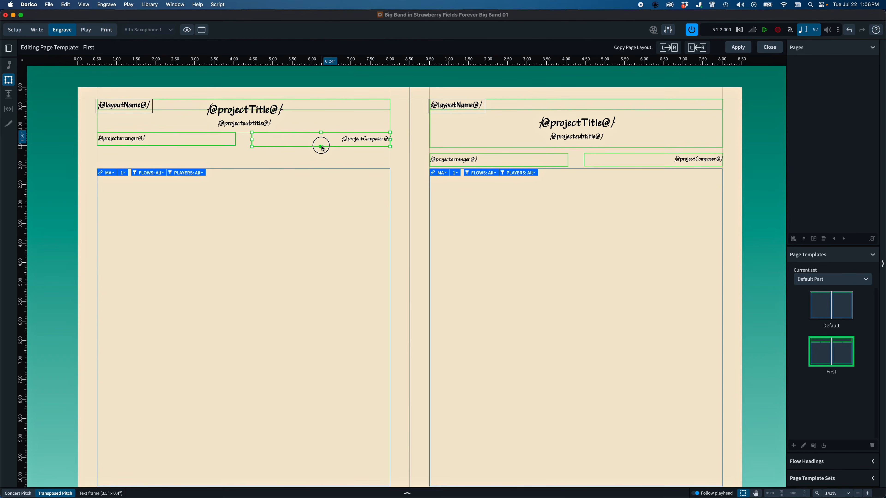
drag(316, 144, 323, 147)
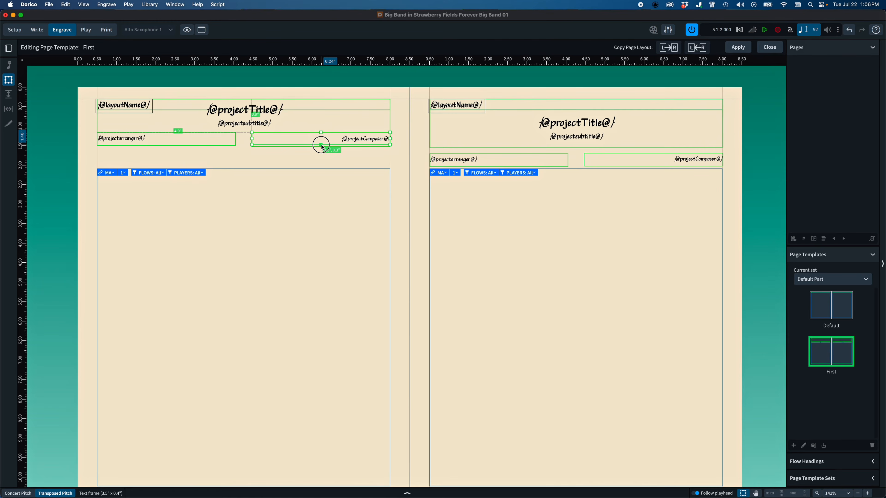
drag(322, 147, 323, 149)
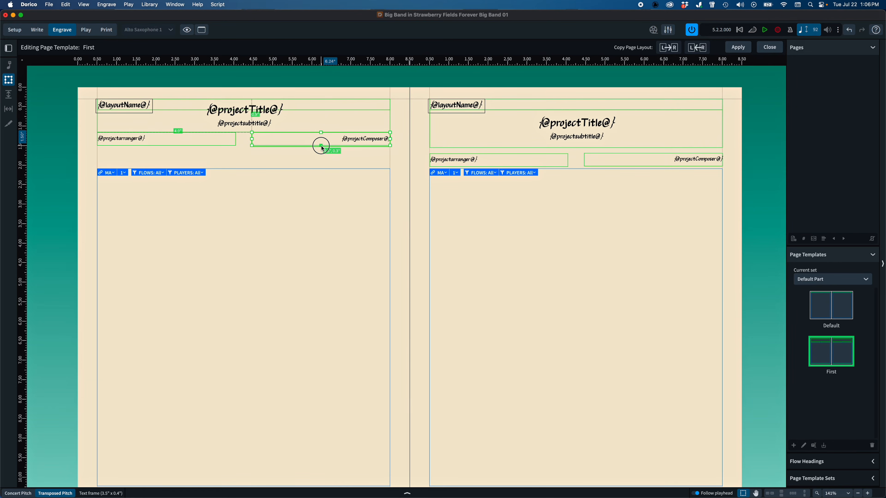
drag(321, 146, 321, 147)
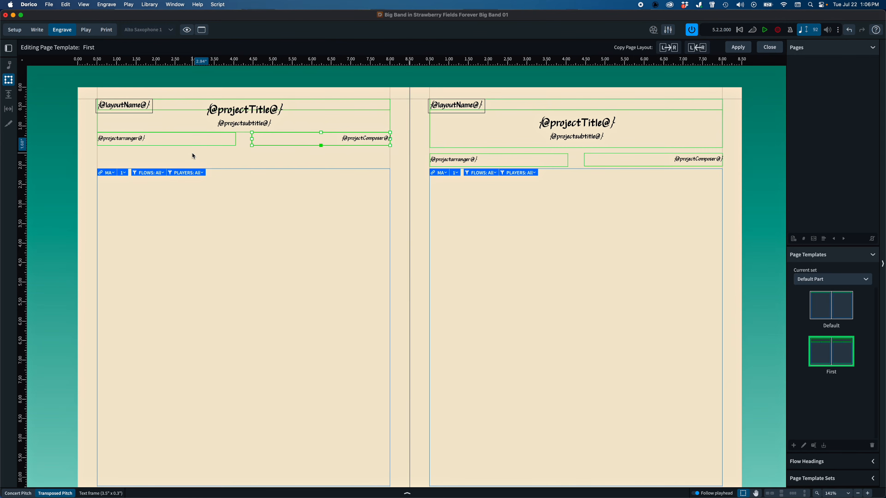
click(176, 146)
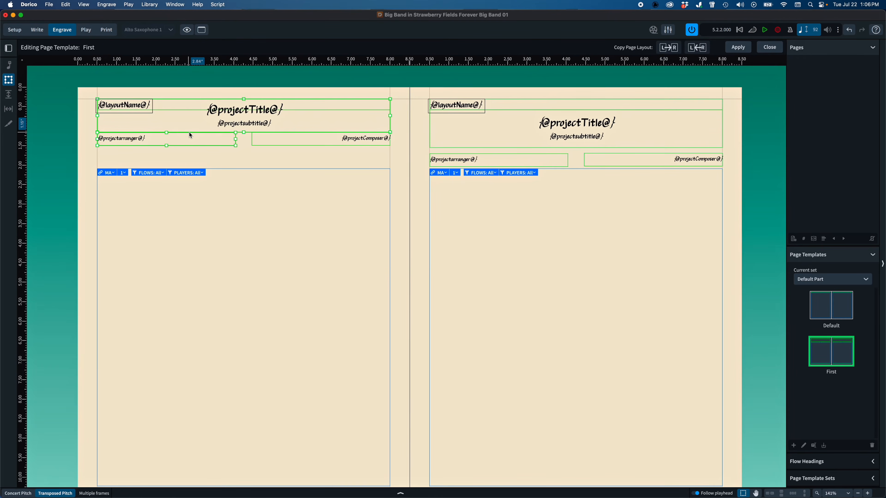
drag(190, 135, 190, 148)
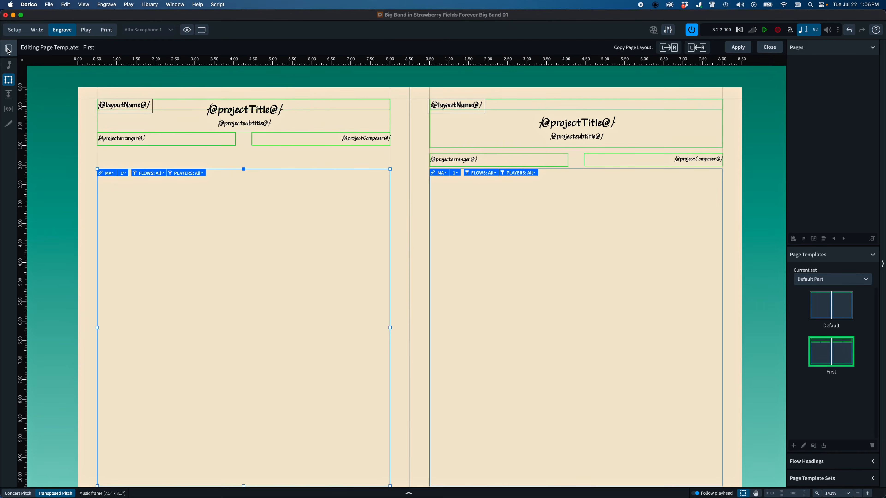
Step: Insert a text frame about 7.5 × 0.5 in between the arranger and composer frames and the music frame on the left page
click(8, 50)
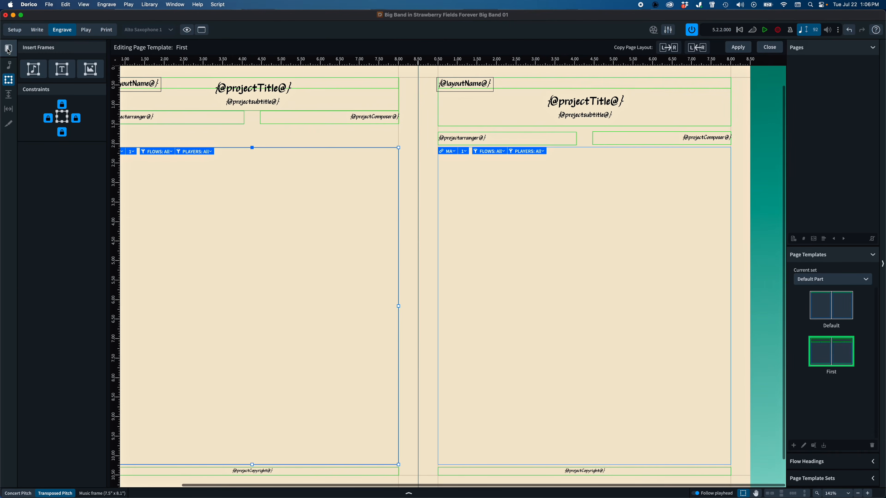
click(60, 71)
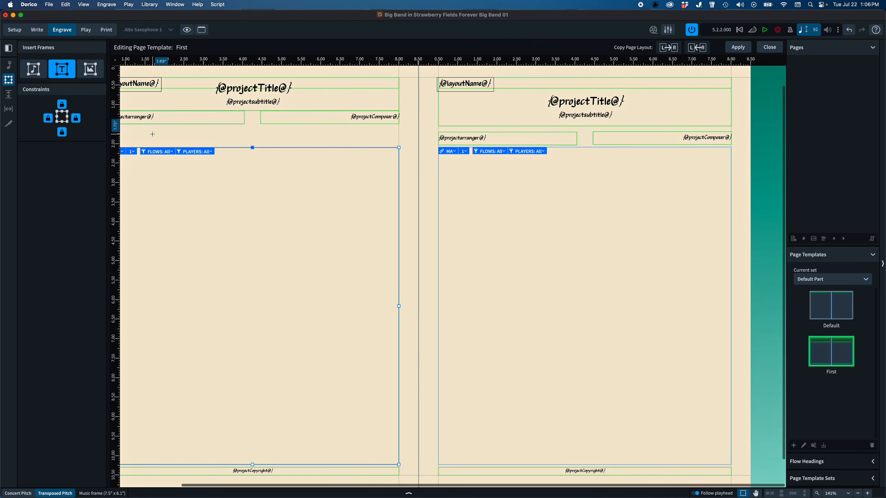
scroll(147, 129, left, 5)
drag(173, 125, 468, 144)
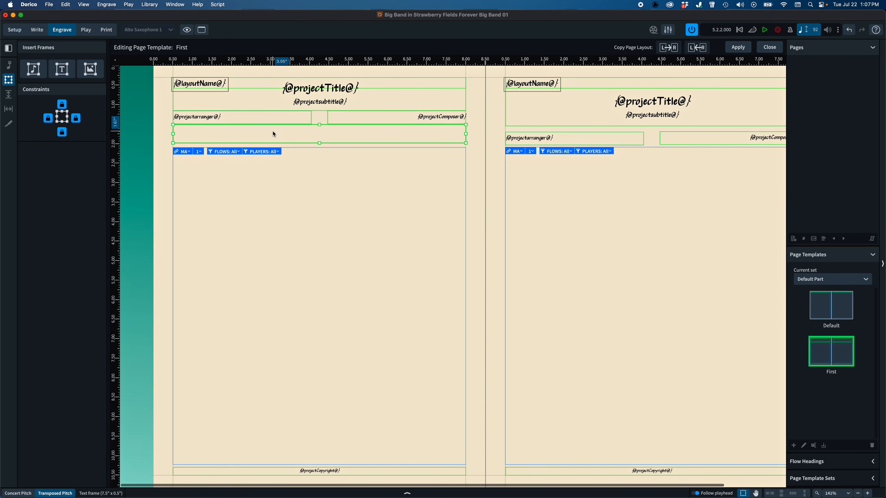
Step: Insert the Other Information project token, centred, in the new text frame
double_click(331, 133)
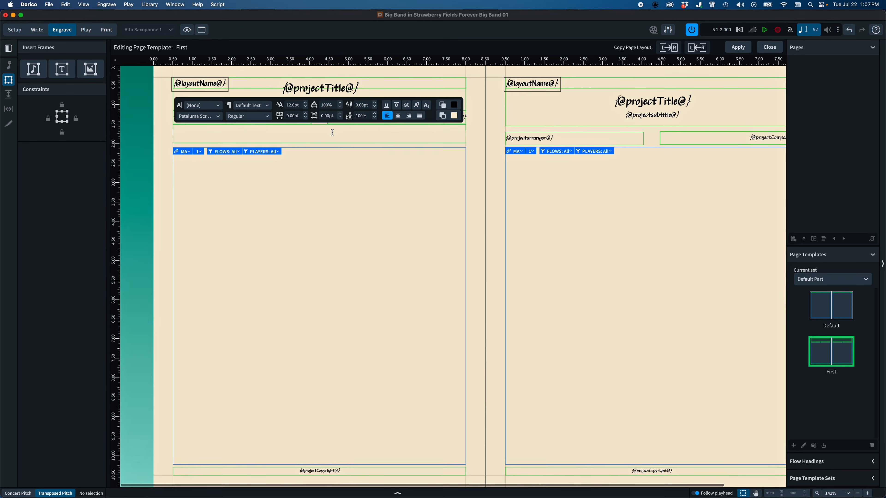
right_click(299, 130)
mouse_move(312, 136)
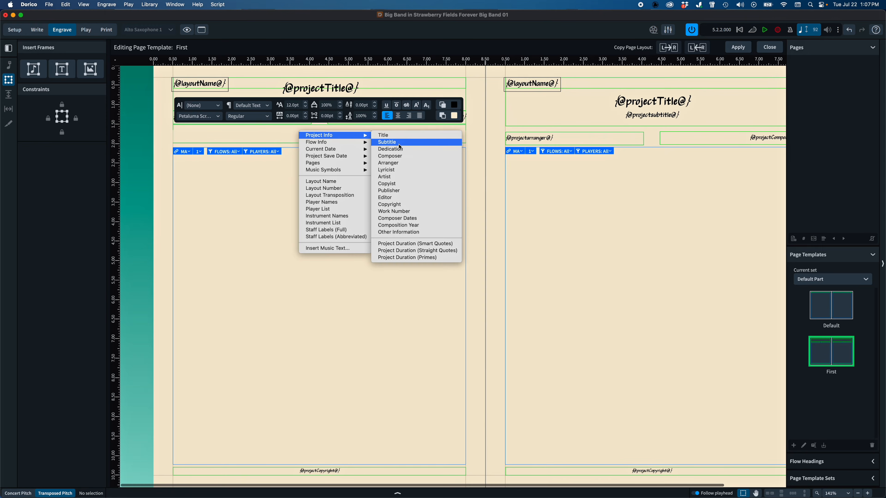
click(411, 236)
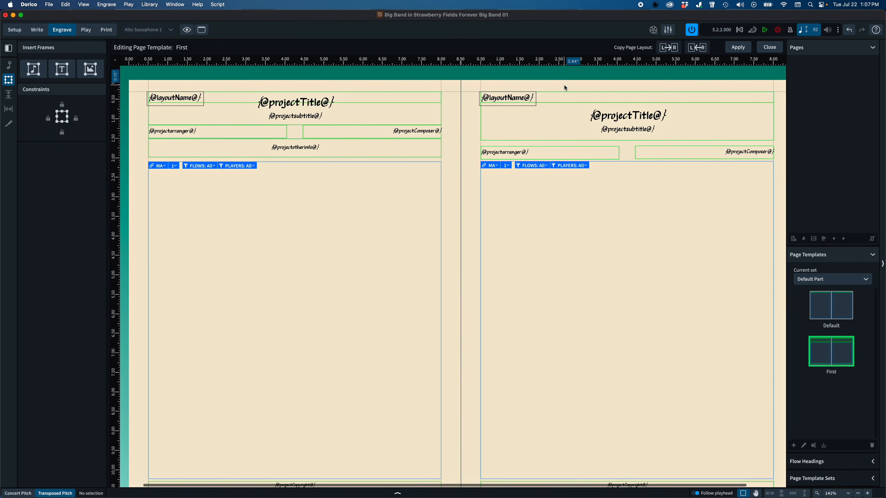
Step: Copy the left page's layout to the right page and close the First page template with its changes applied
click(668, 47)
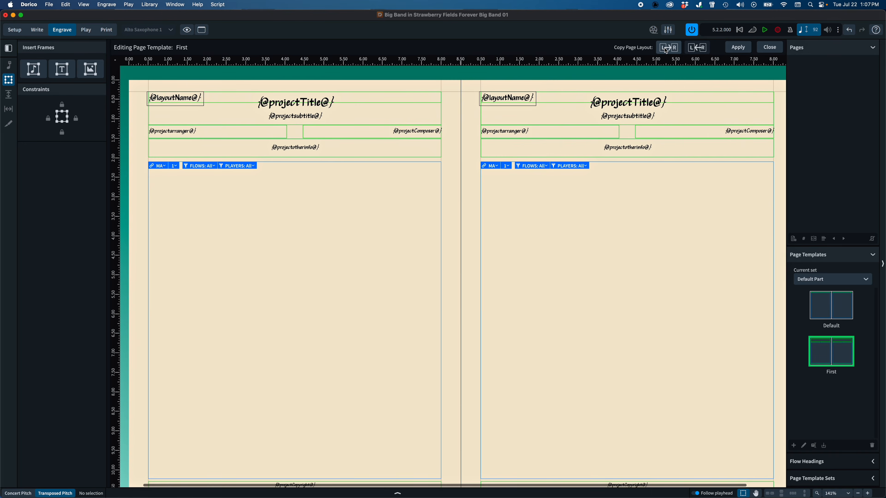
click(334, 160)
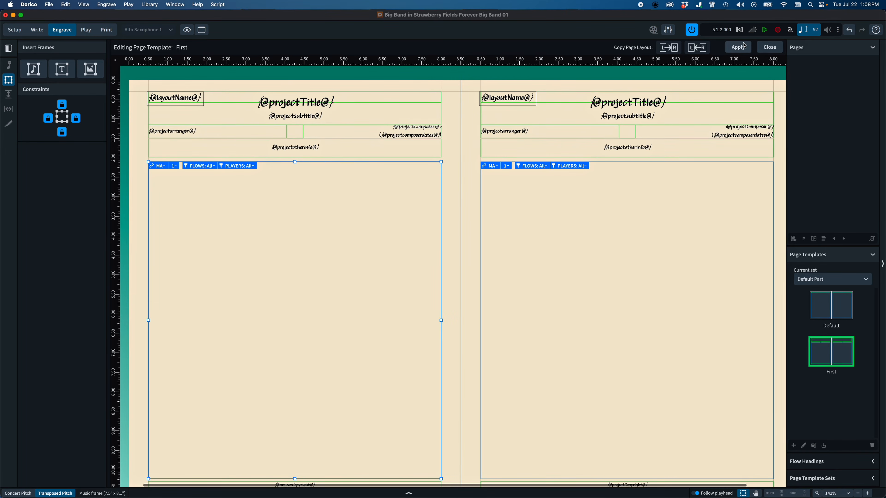
click(762, 48)
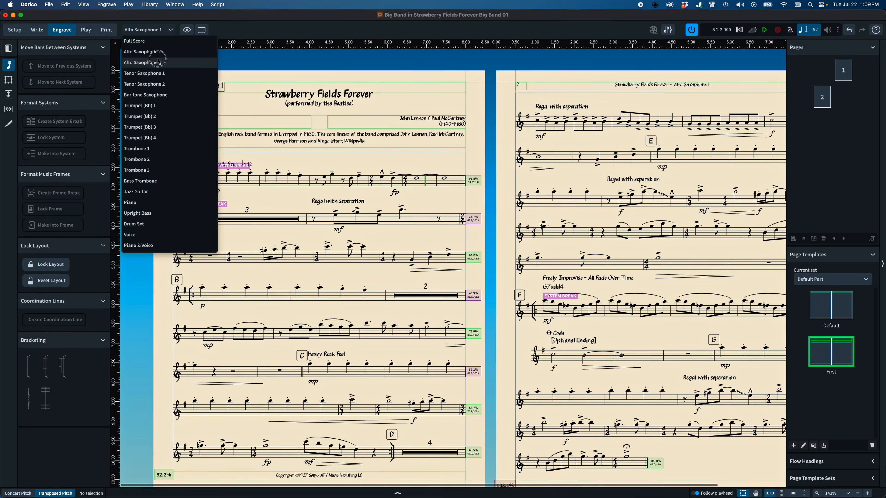
Step: Review the first-page header in the Alto Saxophone 2 layout and other part layouts, ending on Piano & Voice
click(159, 61)
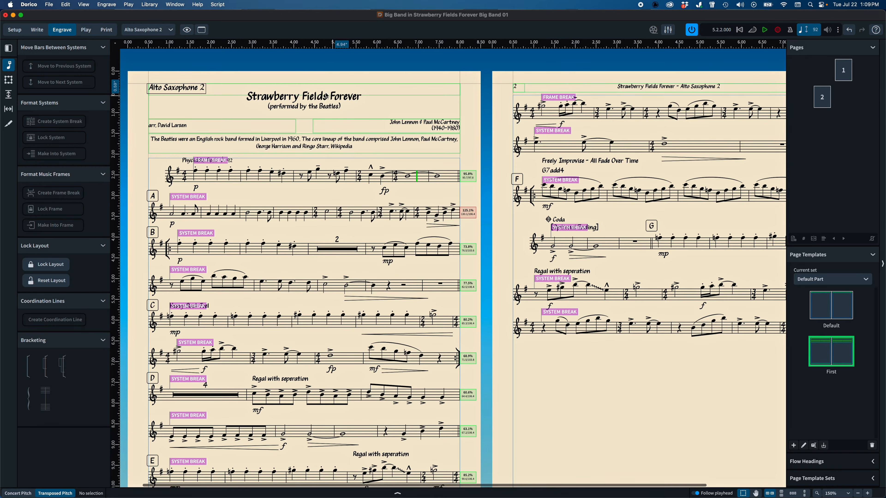
click(155, 35)
click(164, 162)
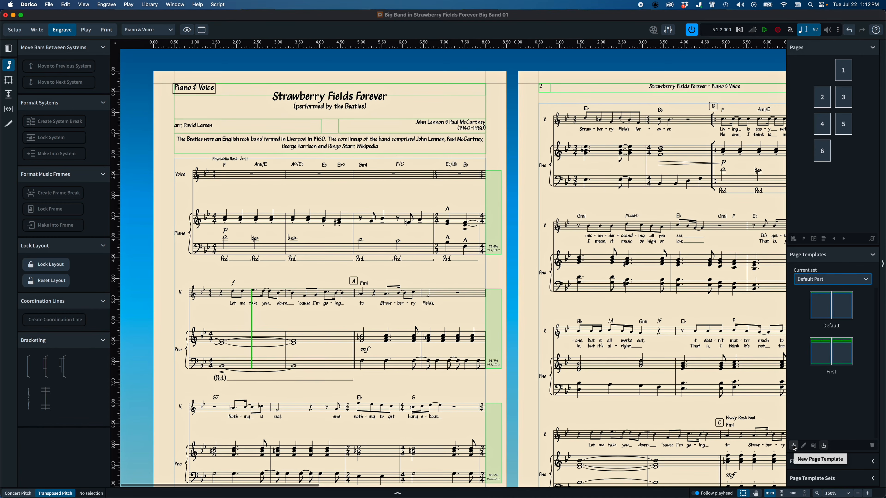
Step: Create a custom page template named Fingers based on Default in the Default Part set and open it for editing
click(793, 446)
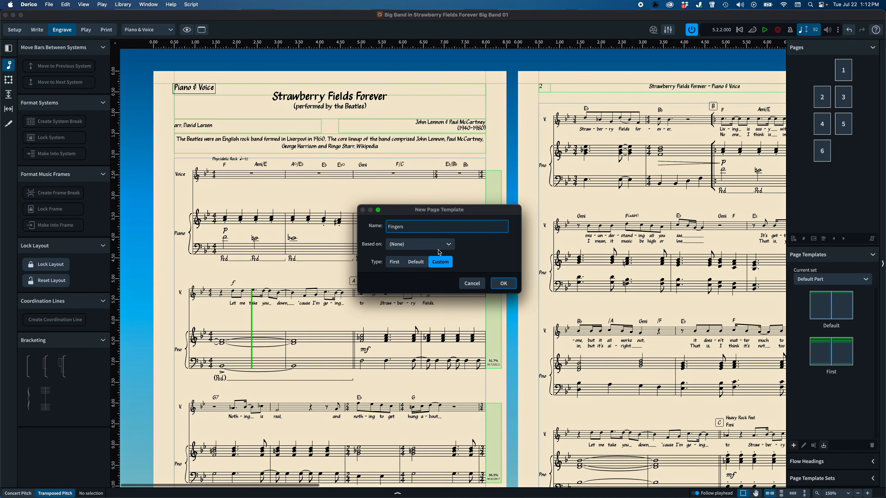
click(415, 250)
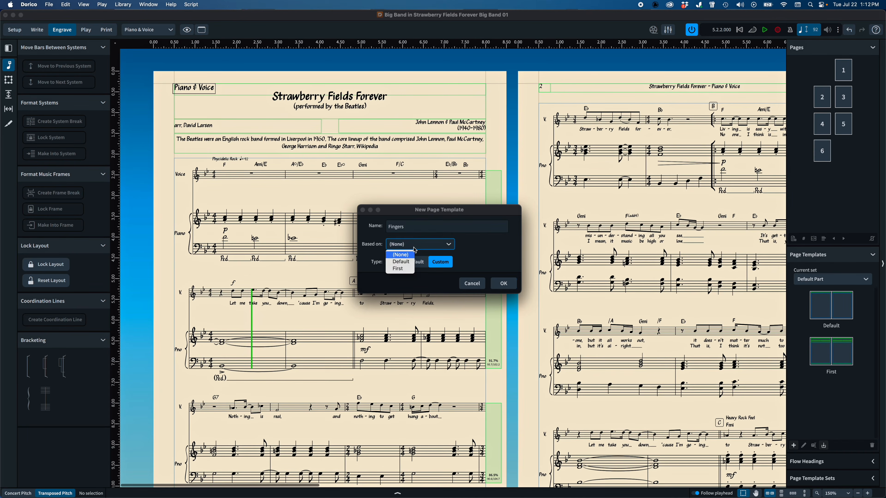
click(405, 262)
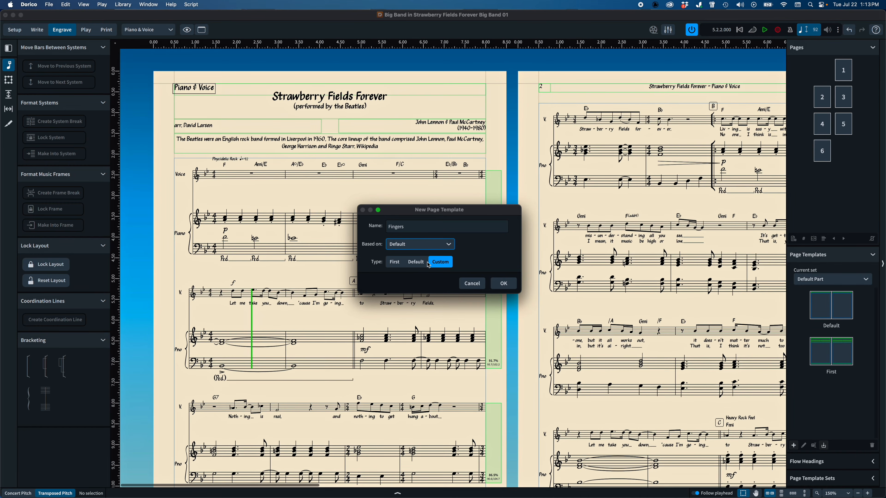
click(502, 282)
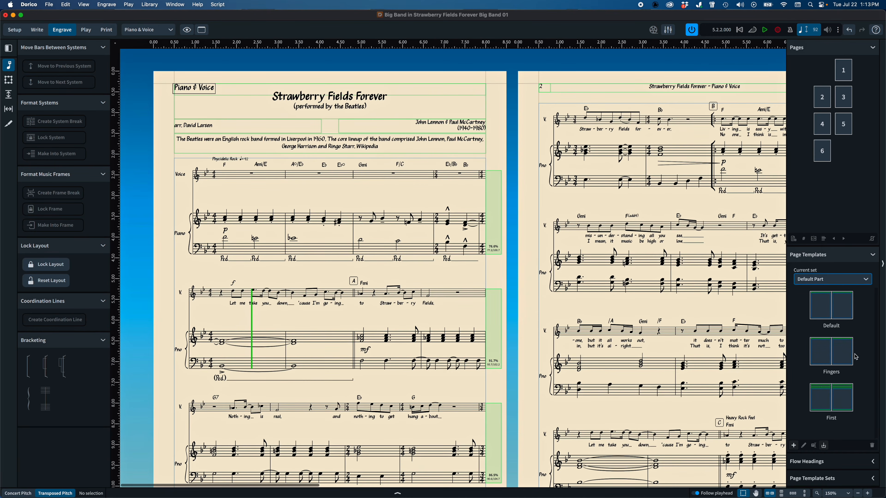
double_click(831, 355)
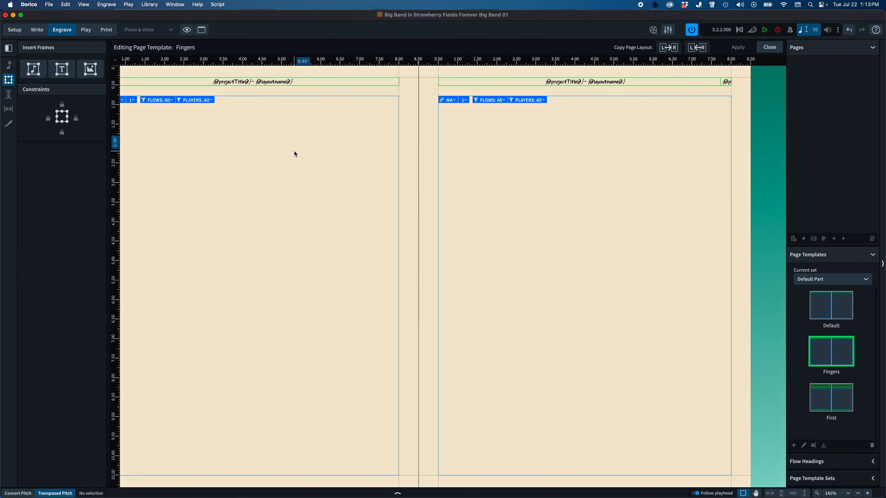
Step: Lower the top edge of the music frame on both pages of the Fingers template, making each about 6.2 inches tall
click(282, 97)
scroll(286, 98, left, 3)
drag(319, 96, 320, 232)
click(647, 98)
drag(655, 99, 635, 234)
Step: Draw a graphics frame about 6.8 by 3.2 inches above each page's music frame, then apply the changes and close the template
key(g)
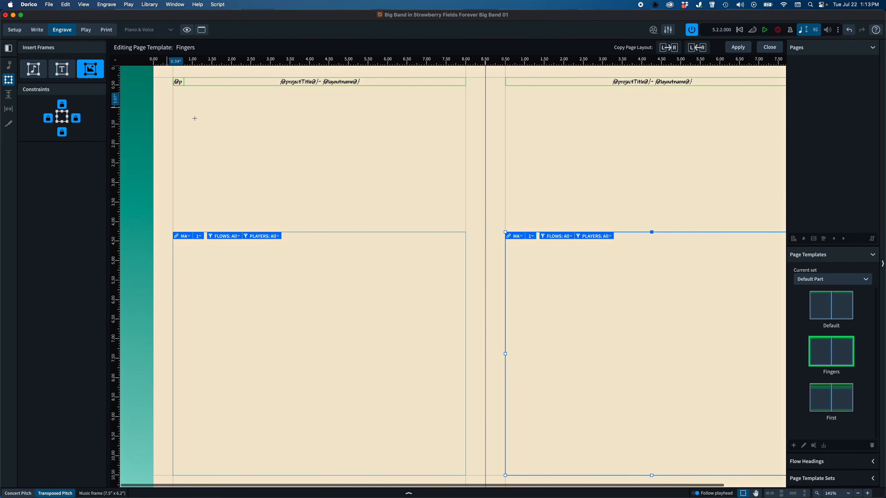
drag(186, 98, 445, 222)
key(g)
drag(520, 93, 785, 218)
click(741, 48)
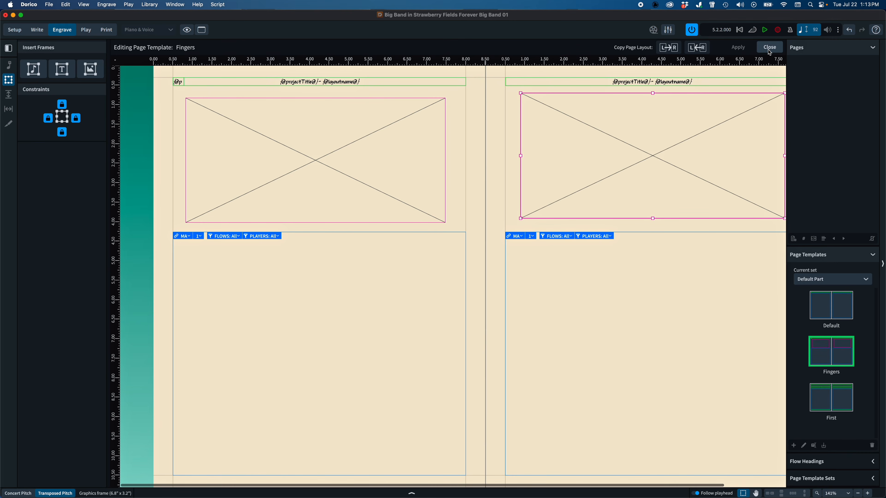
click(770, 48)
Step: Insert a page template change at page 3 of the Piano & Voice layout
scroll(554, 165, right, 10)
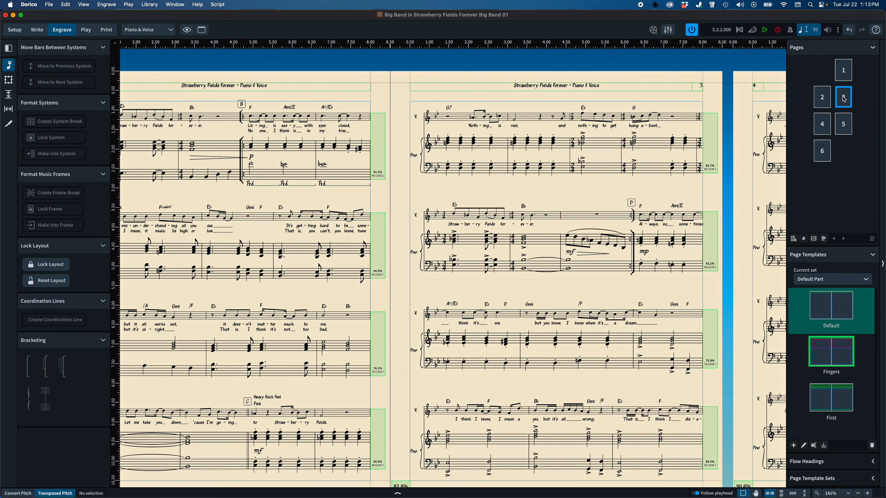
right_click(844, 99)
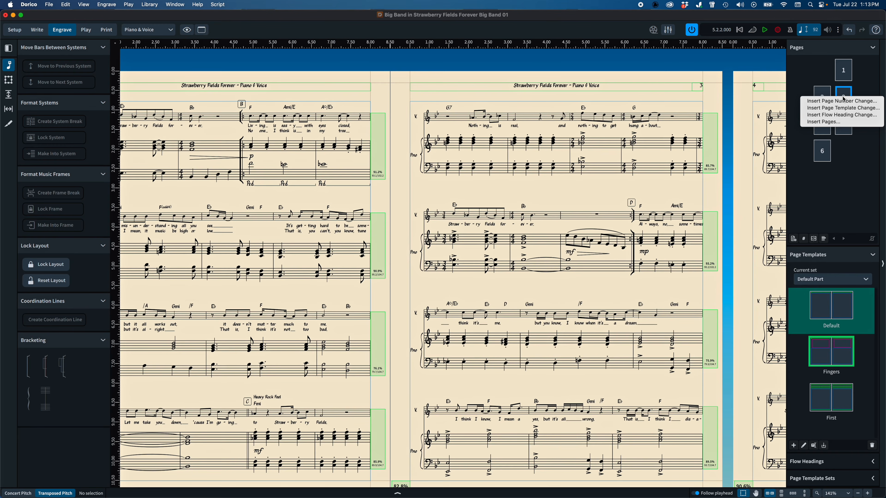
click(841, 107)
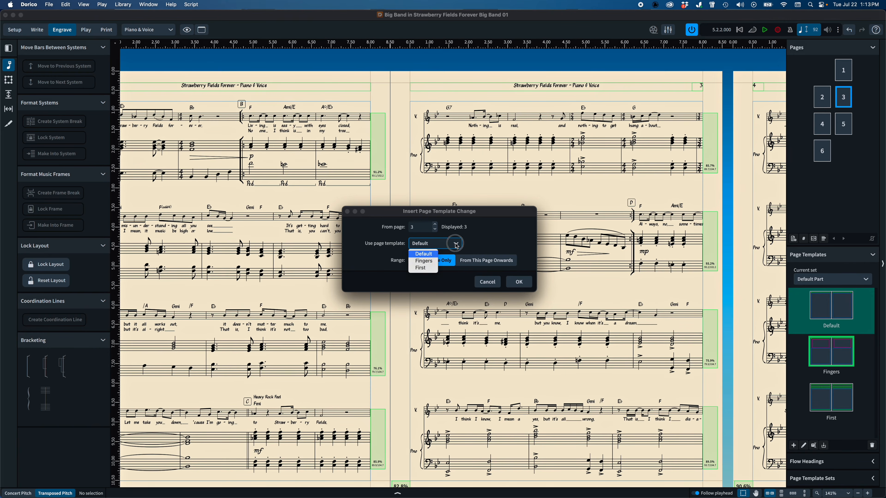
click(518, 281)
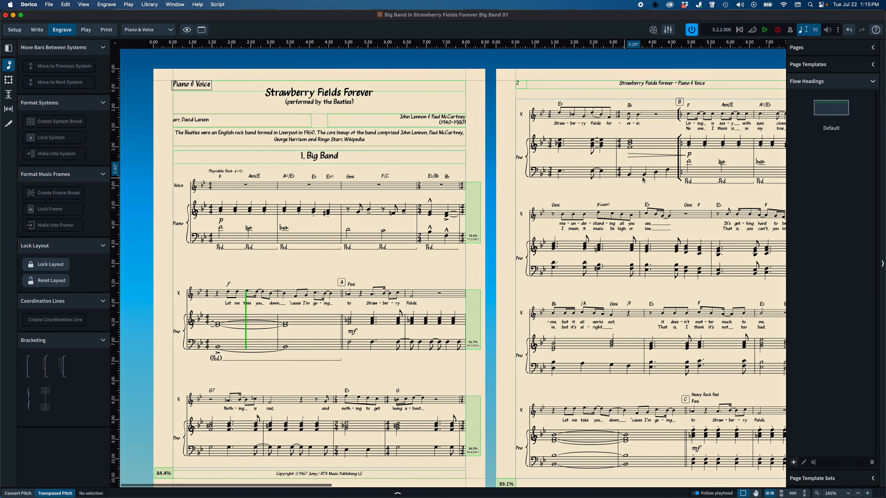
Step: Open the Default flow heading for editing
double_click(832, 115)
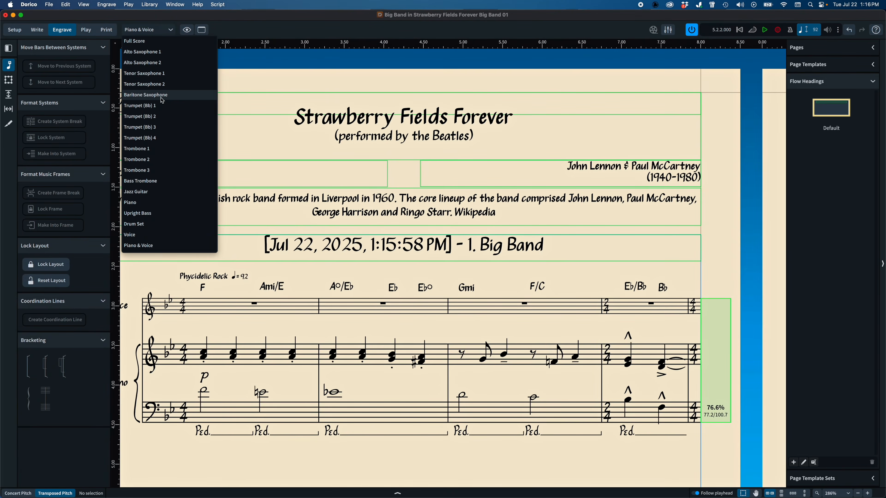
Step: Switch to the Baritone Saxophone layout and set its layout options to show flow headings for all flows
click(162, 97)
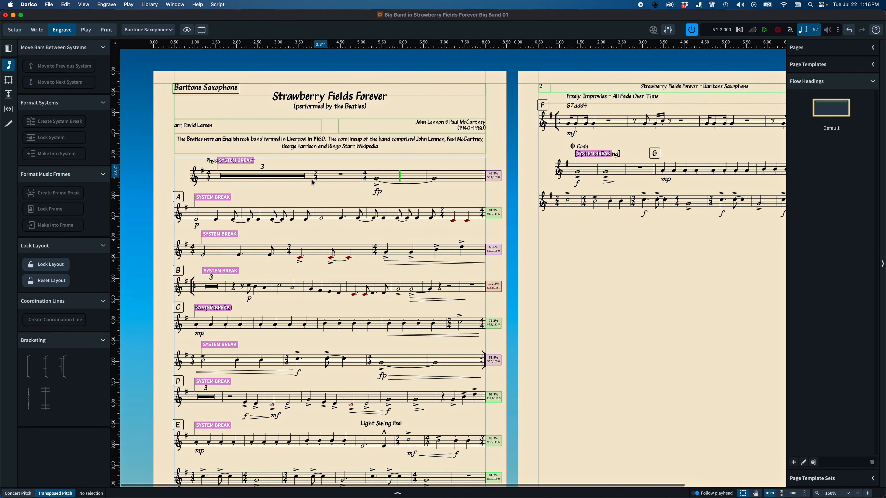
key(super+shift+l)
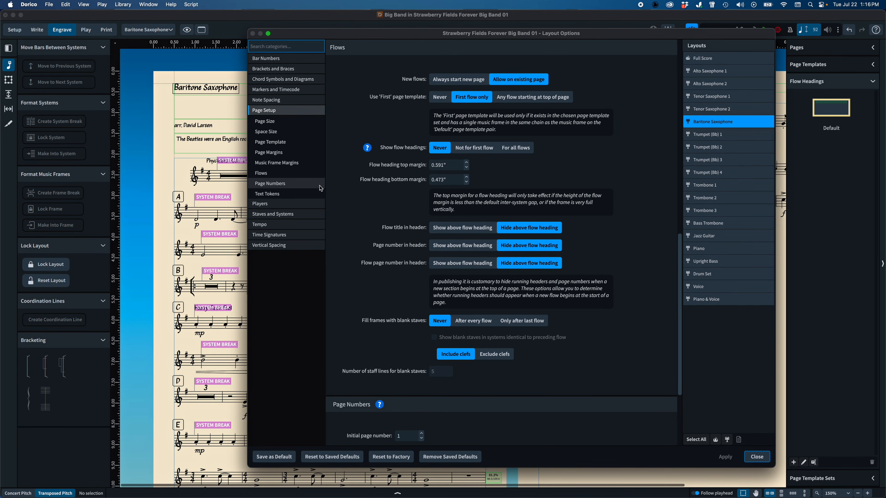
click(515, 147)
click(758, 457)
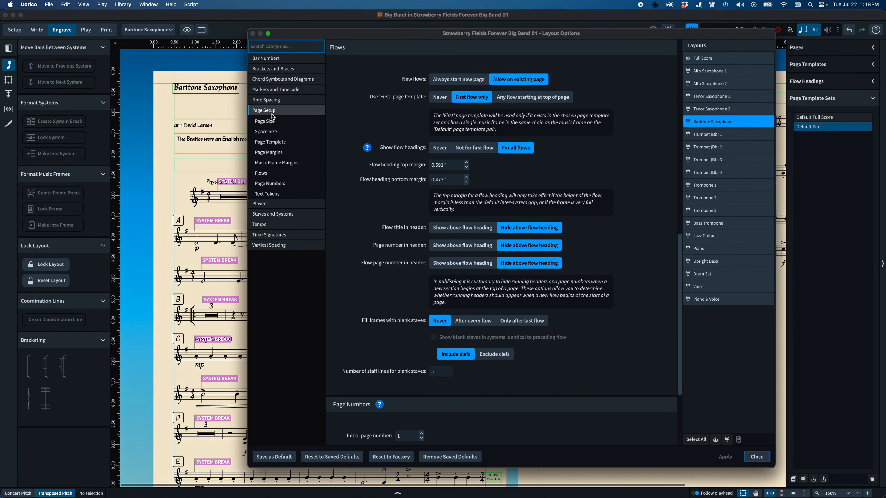
Step: Look up the page template set setting in the Baritone Saxophone layout options
click(271, 142)
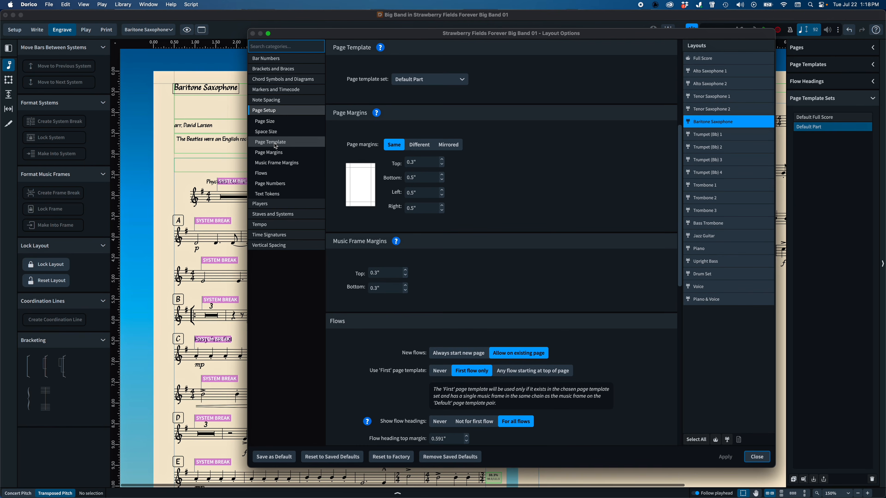